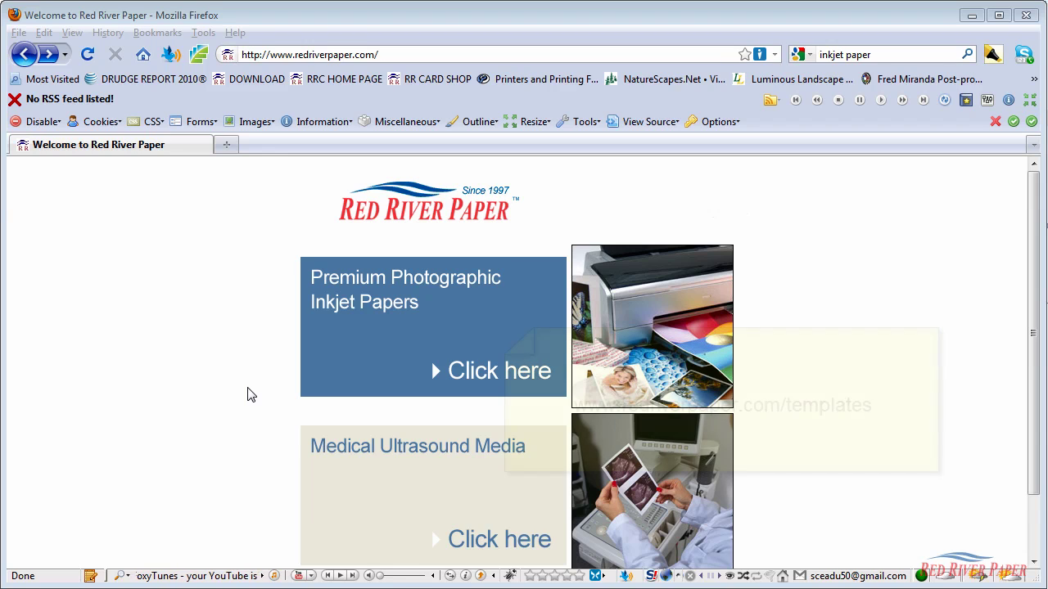
left_click(437, 53)
left_click(437, 53)
type("templat")
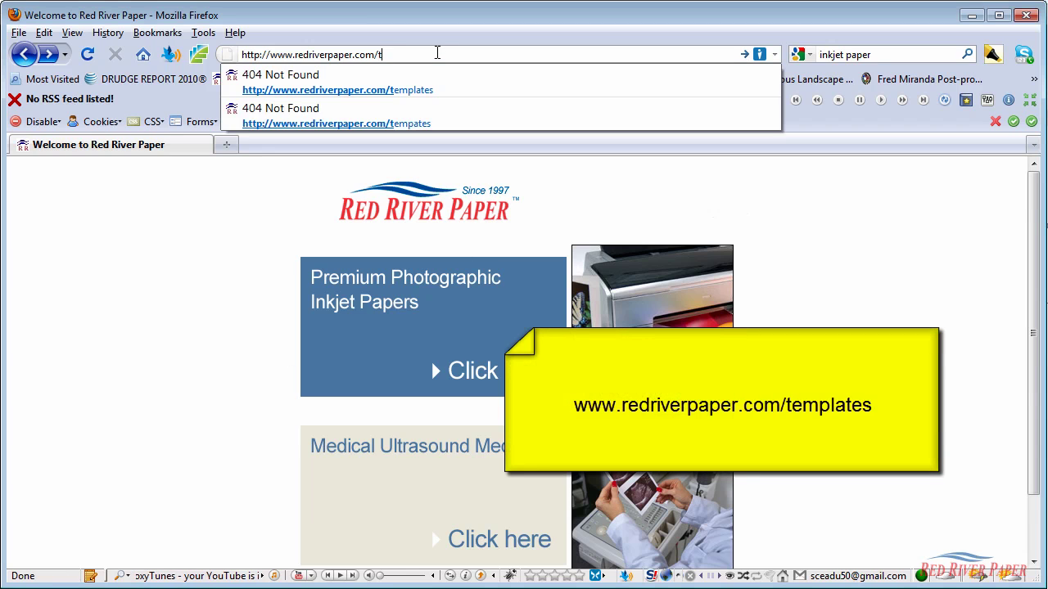
type("es")
key("Return")
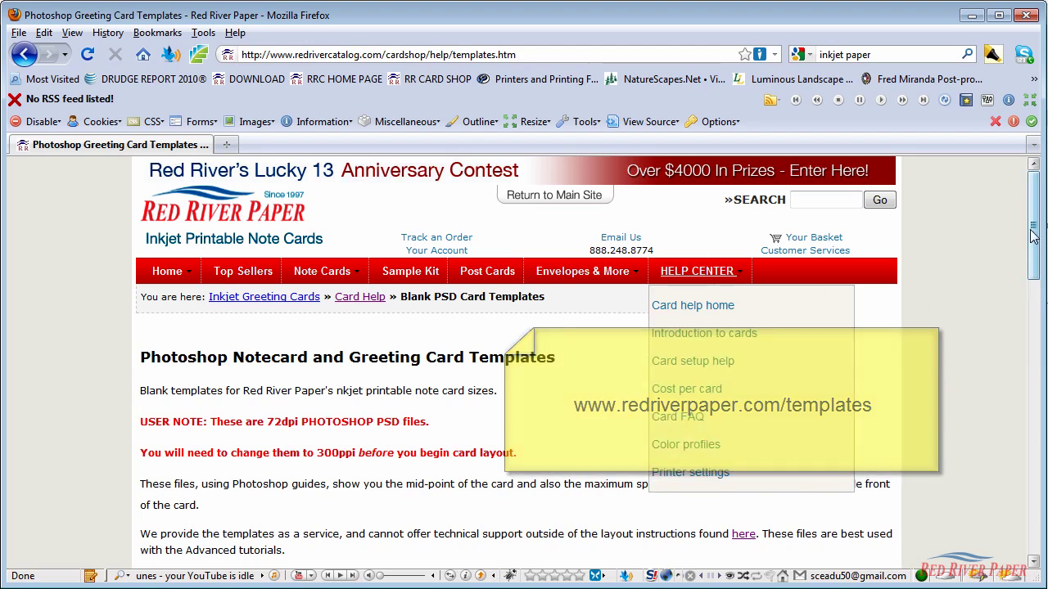
Step: Save the zipped all-size card templates from 'Click to download' to the desktop
left_click_drag(1033, 248, 1030, 333)
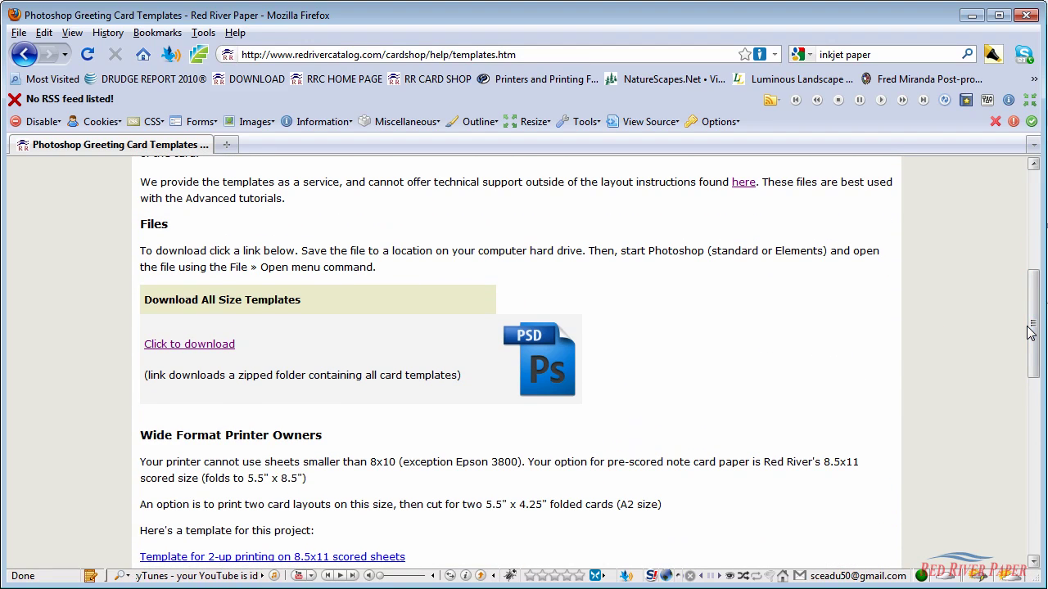
right_click(222, 346)
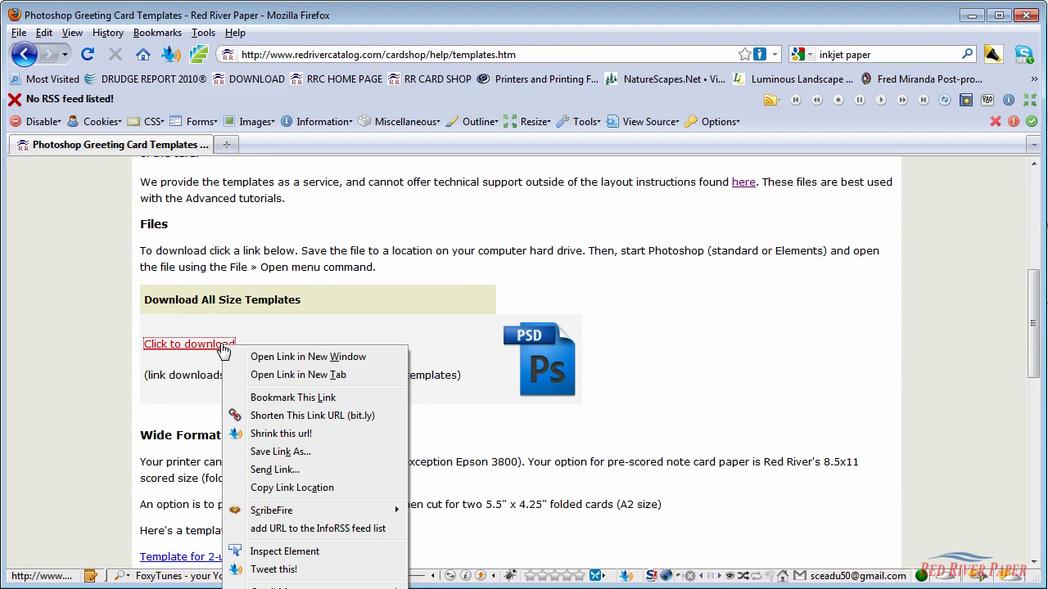
left_click(268, 451)
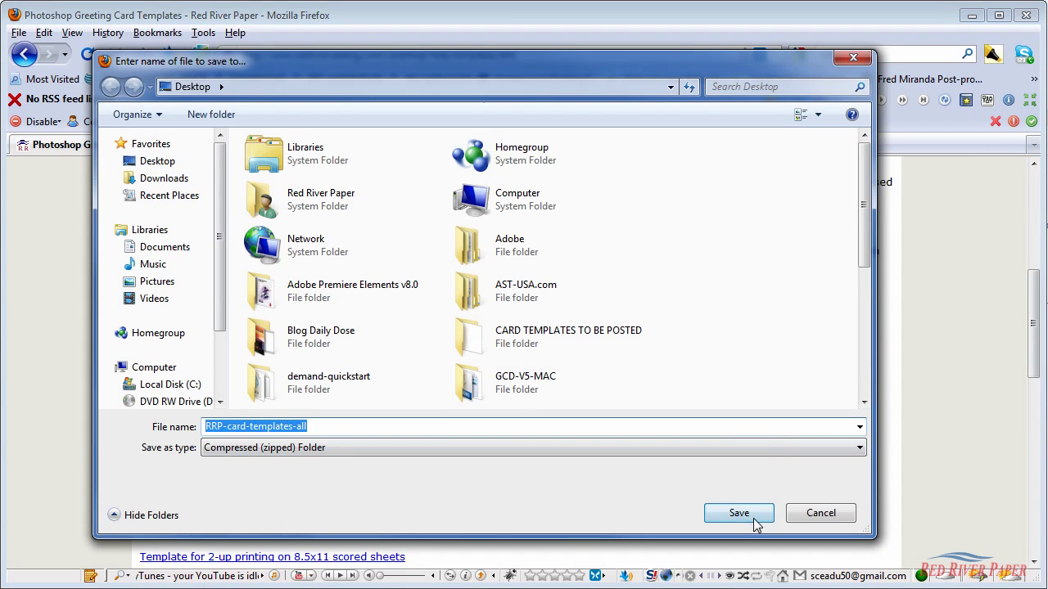
left_click(752, 519)
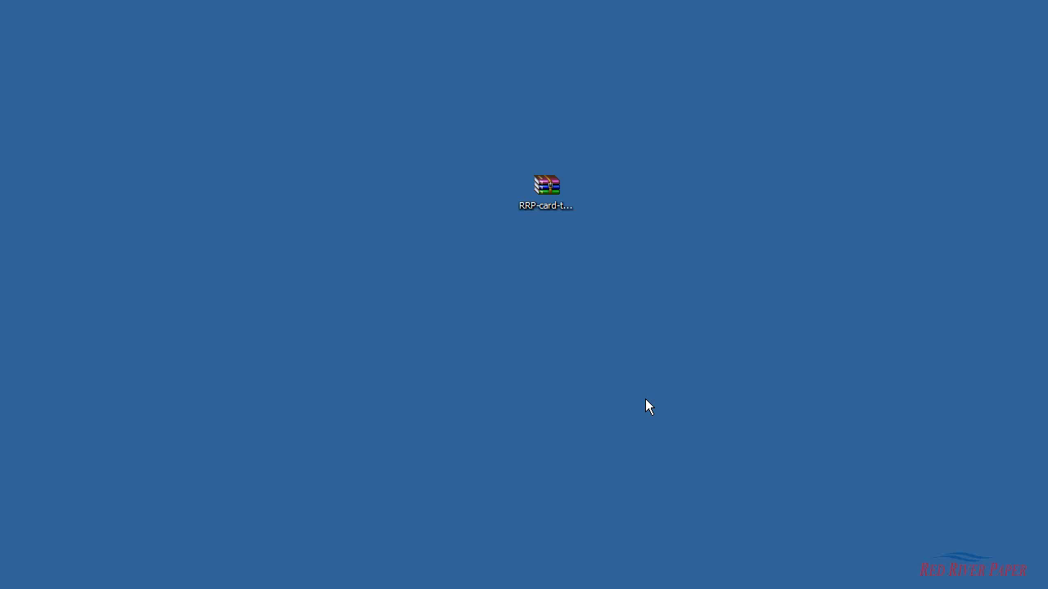
Step: Extract the zip to RRP-card-templates-all and browse into its inner folder of PSD templates
right_click(539, 188)
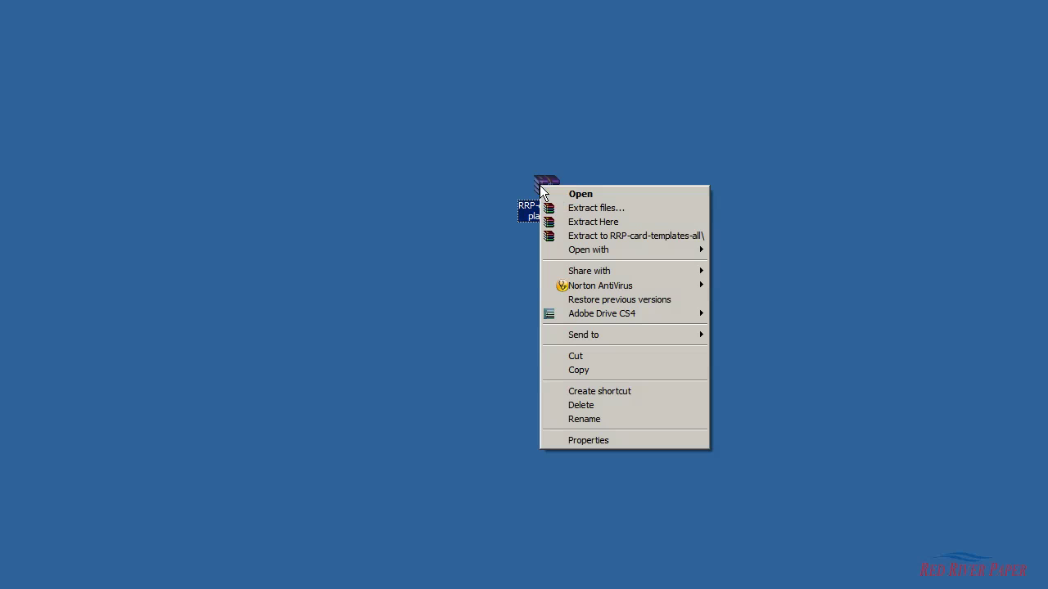
left_click(568, 238)
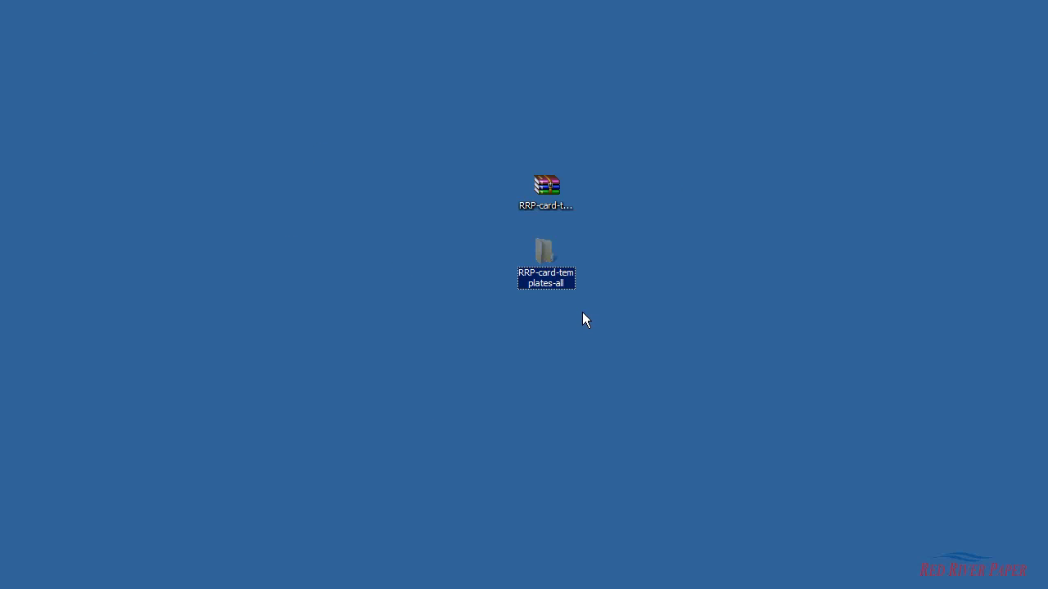
double_click(544, 254)
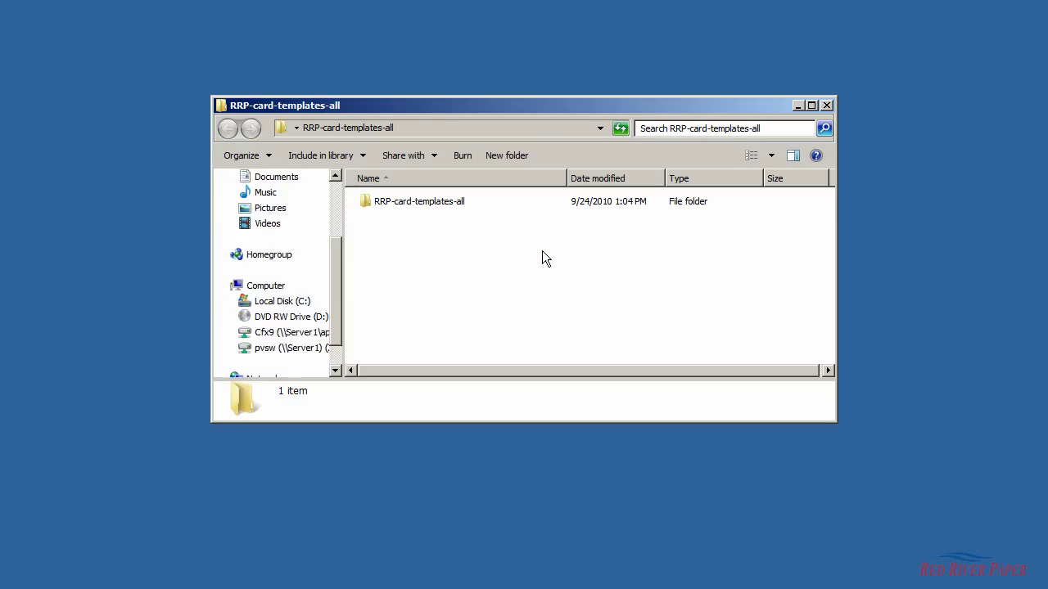
double_click(430, 205)
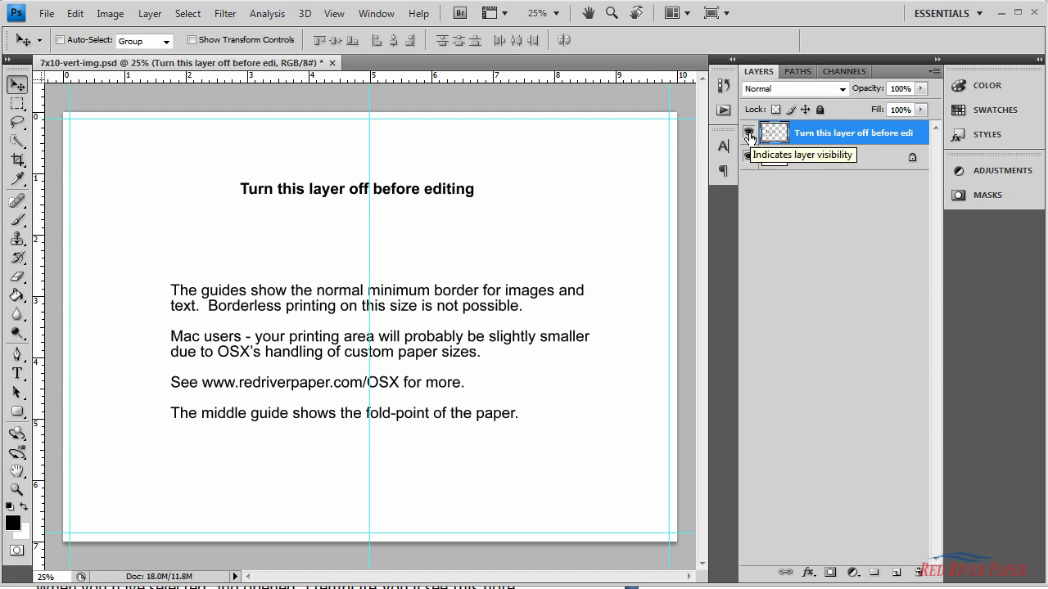
Step: Hide the top instruction text layer, leaving a blank 7x10 card canvas with guides
left_click(749, 133)
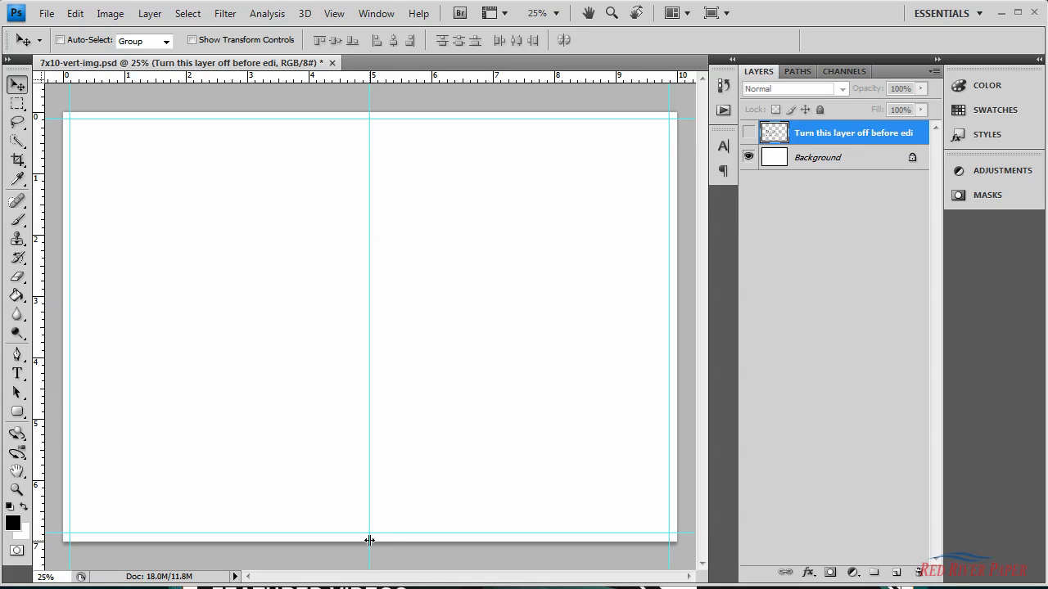
Step: Open the Mixed Iris photo from the File menu
left_click(45, 14)
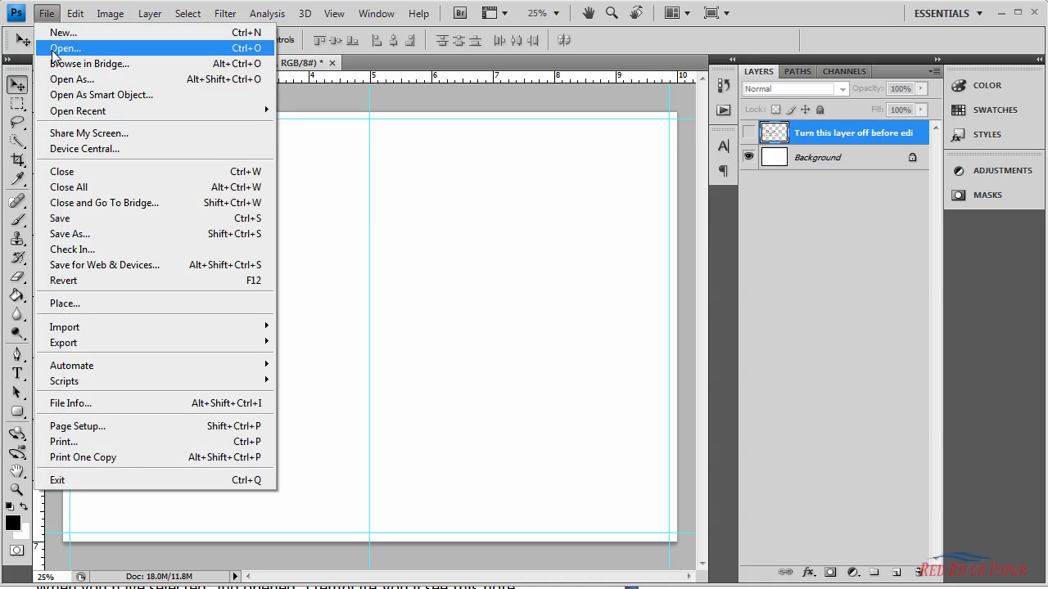
left_click(54, 51)
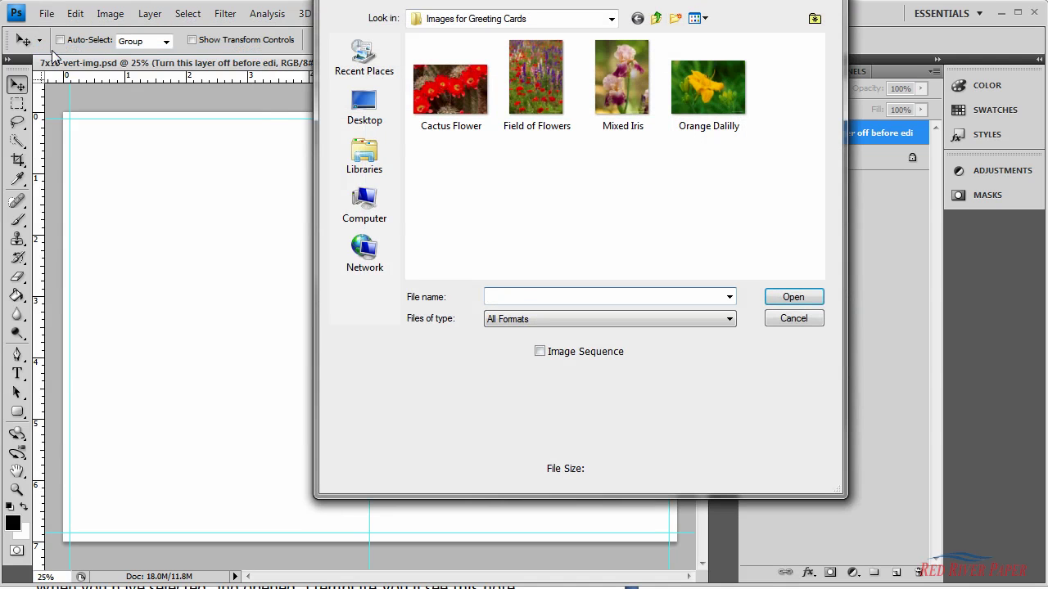
left_click(626, 88)
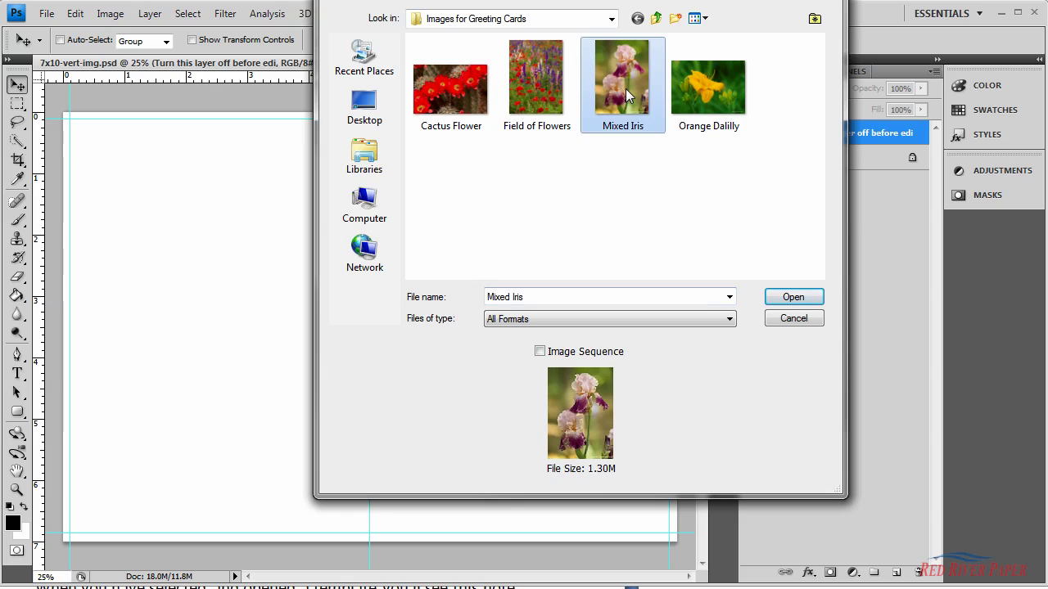
left_click(793, 297)
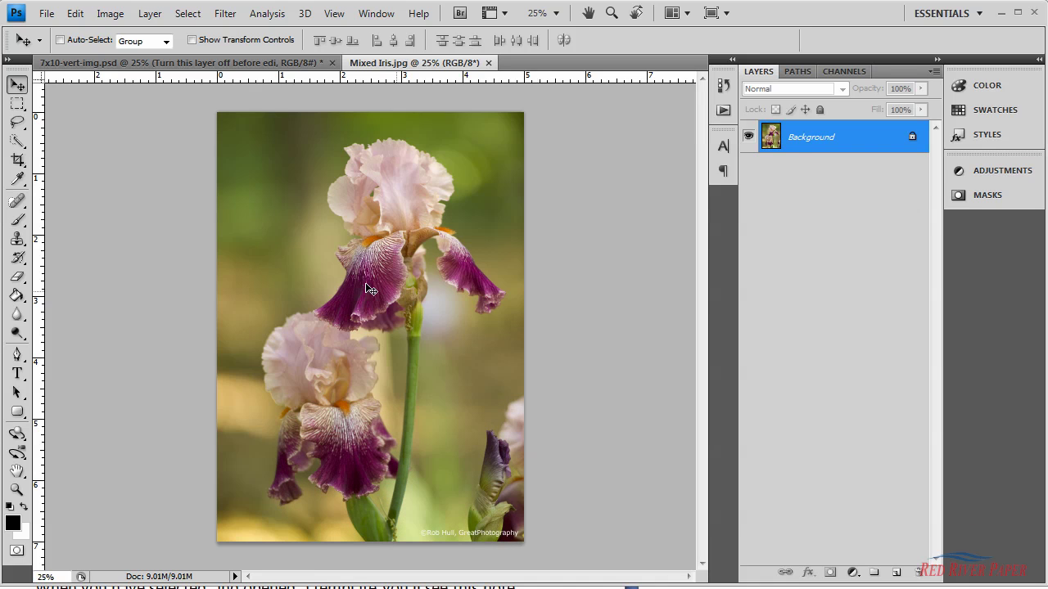
Step: Crop the iris photo to 4 x 6 inches at 300 pixels/inch and float its window
left_click(18, 160)
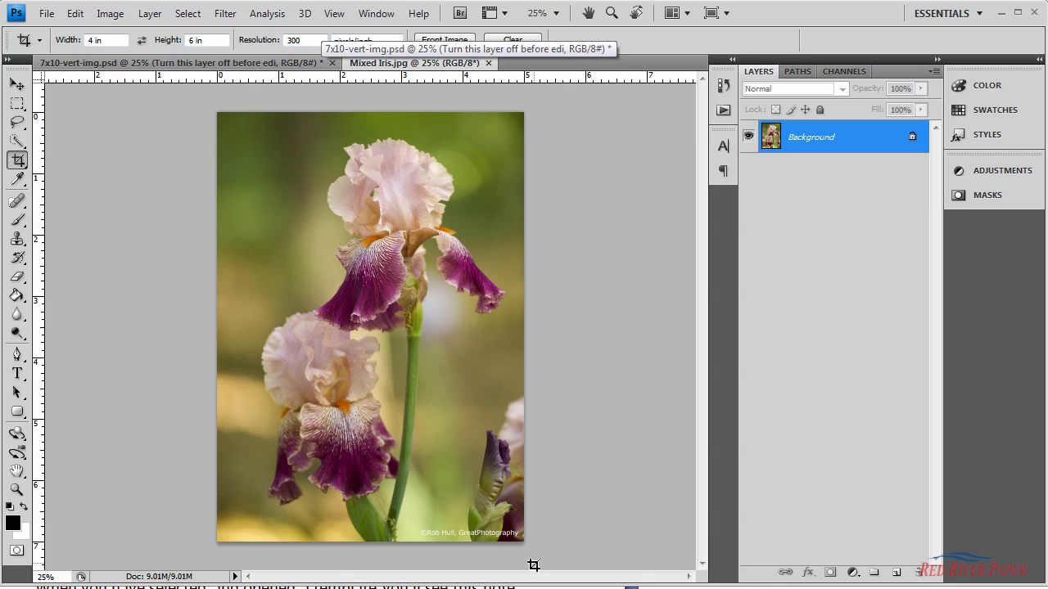
left_click_drag(532, 545, 131, 109)
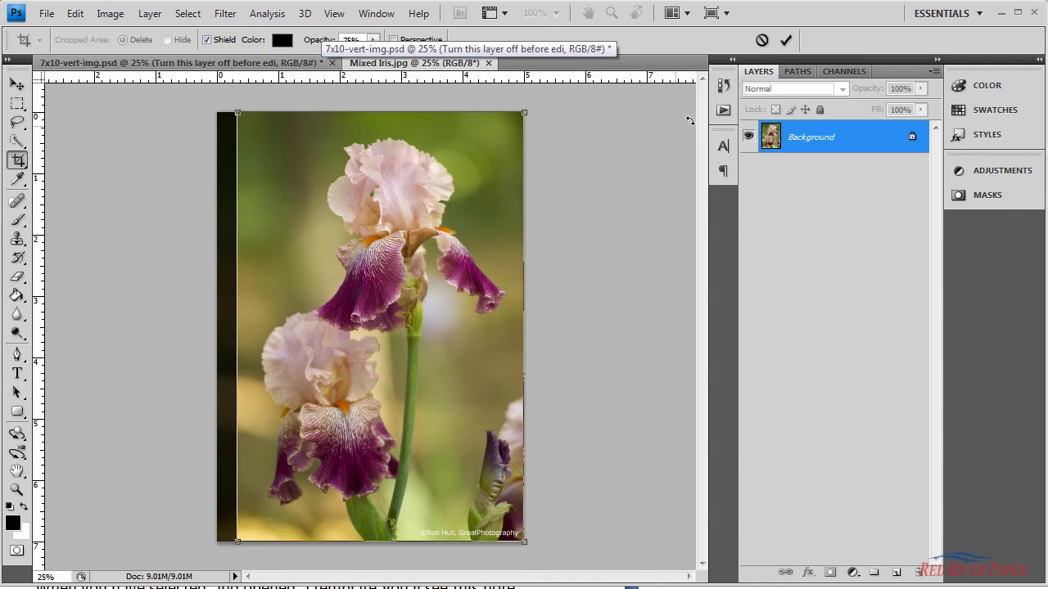
left_click(785, 40)
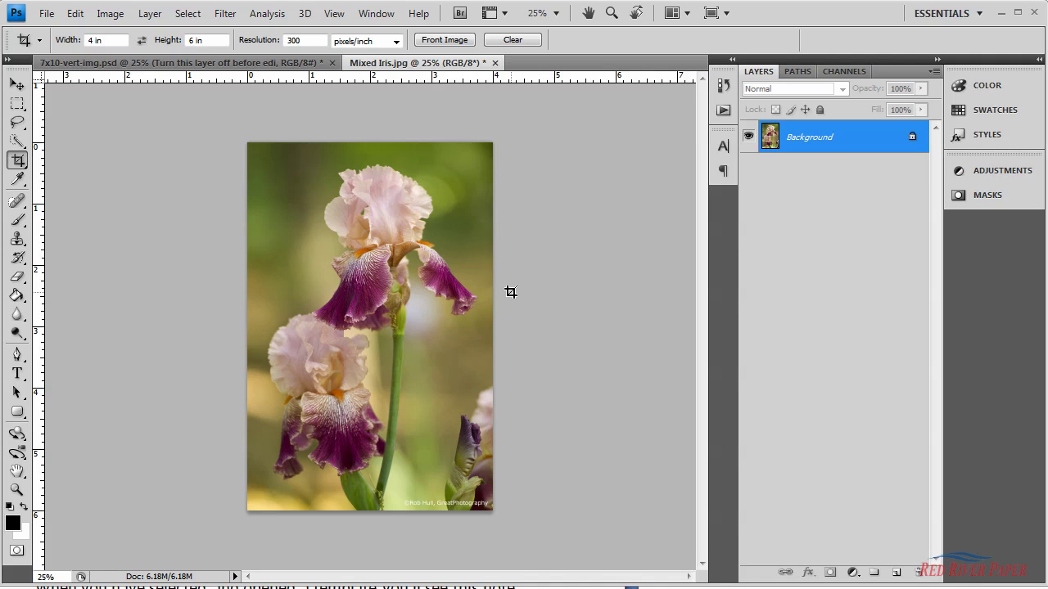
left_click_drag(405, 65, 440, 90)
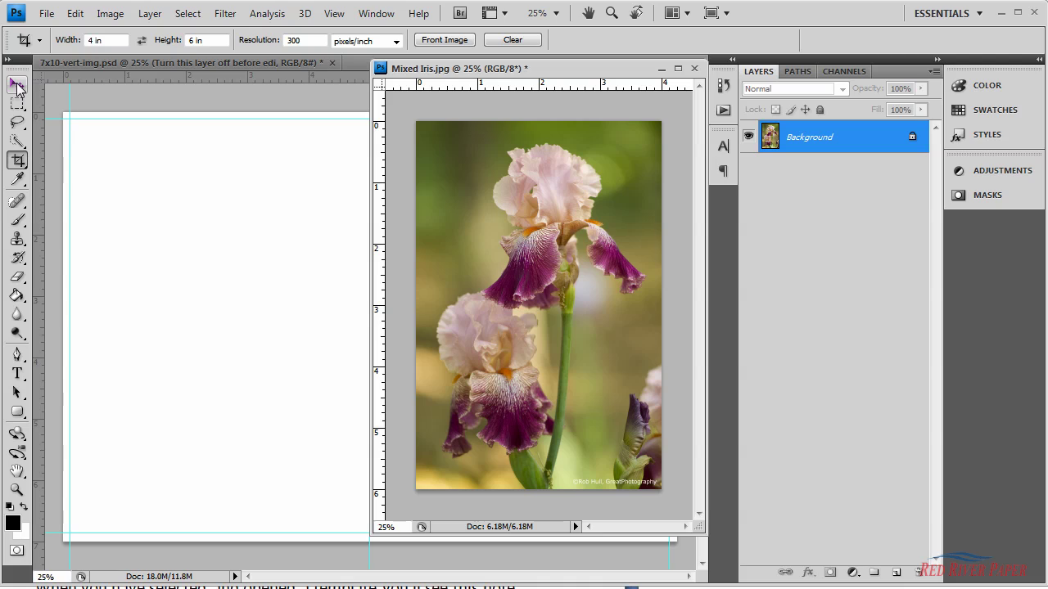
Step: Copy the iris photo into the 7x10 card, close the original unsaved, and place it on the right half
left_click(17, 85)
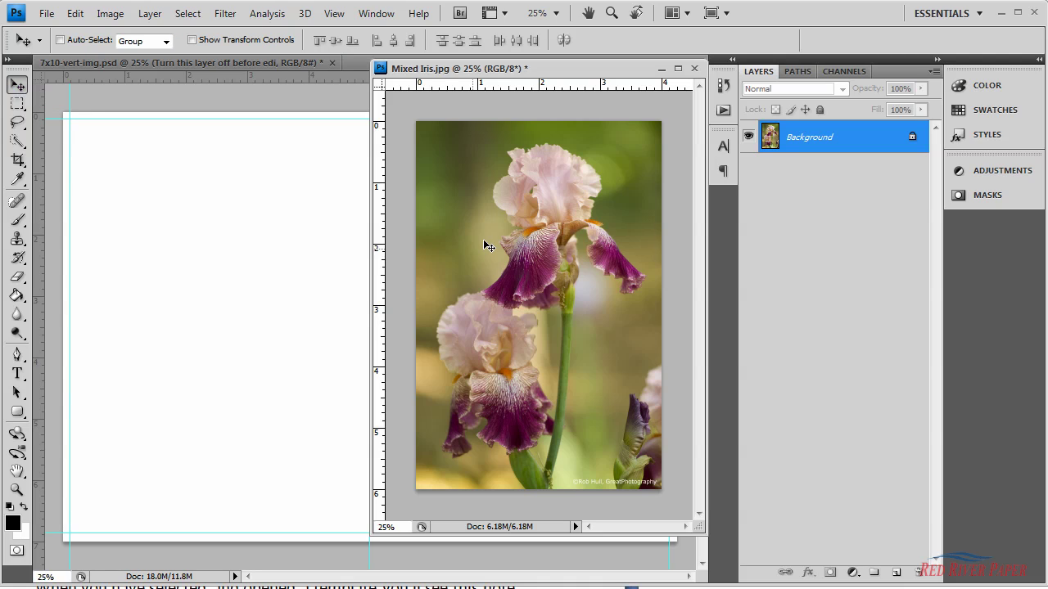
left_click_drag(496, 227, 284, 243)
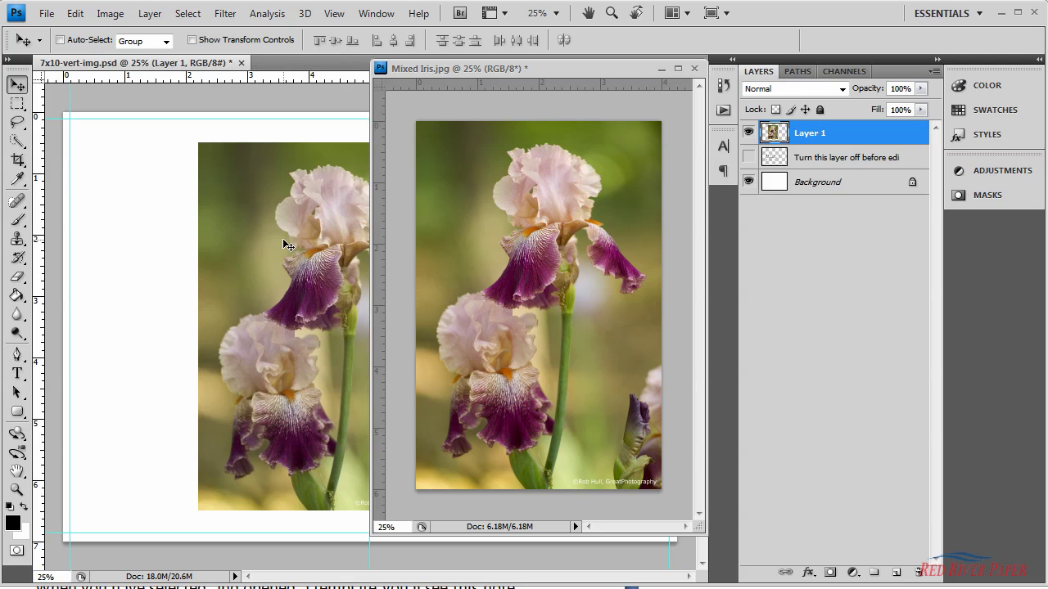
left_click(694, 69)
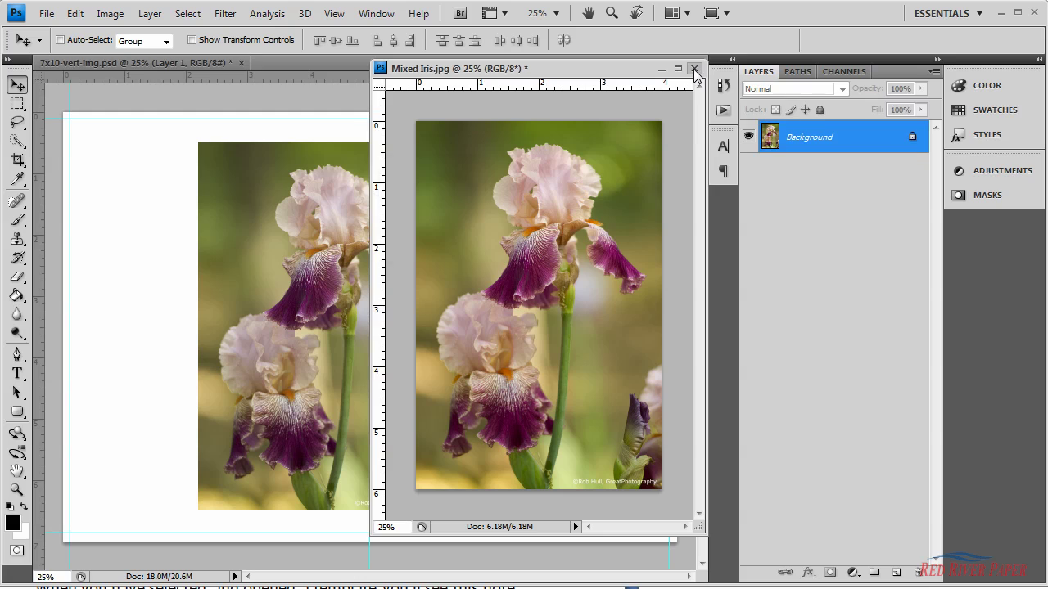
left_click(528, 240)
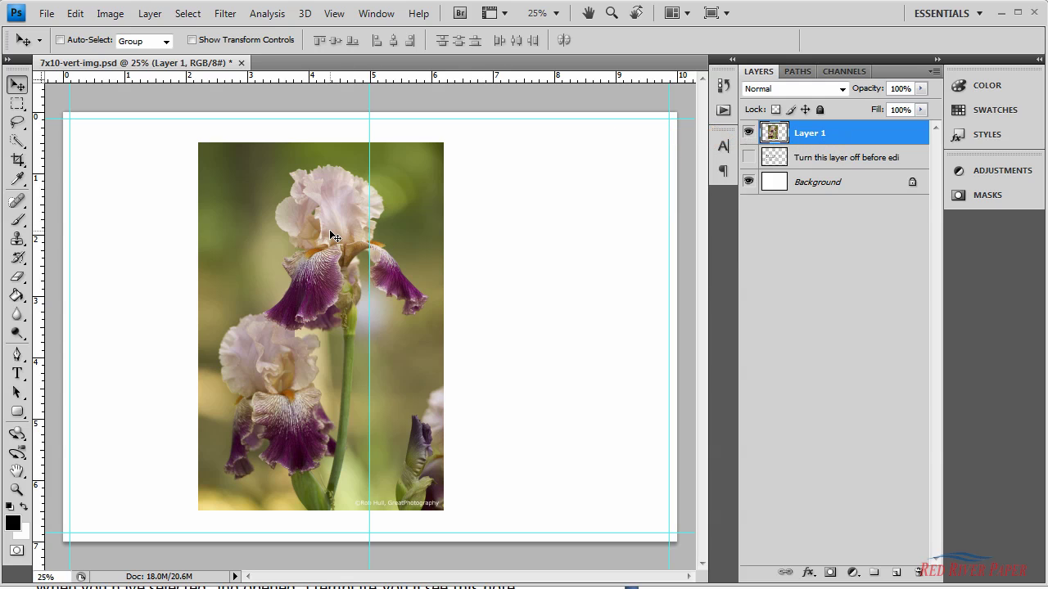
left_click_drag(329, 236, 531, 235)
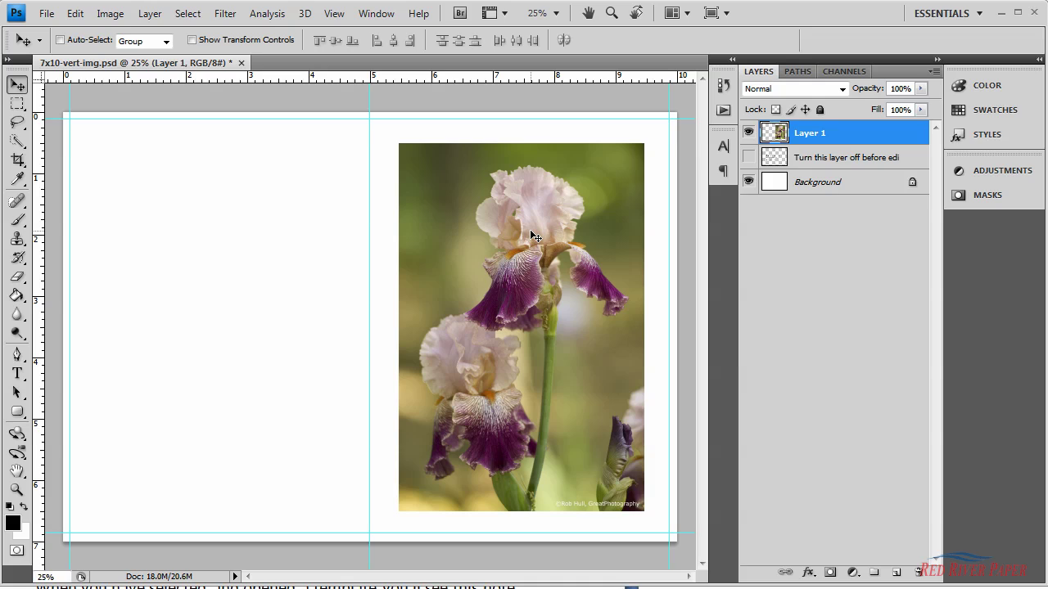
Step: Add a text layer reading 'The Back of the Card' on the left half
left_click(16, 379)
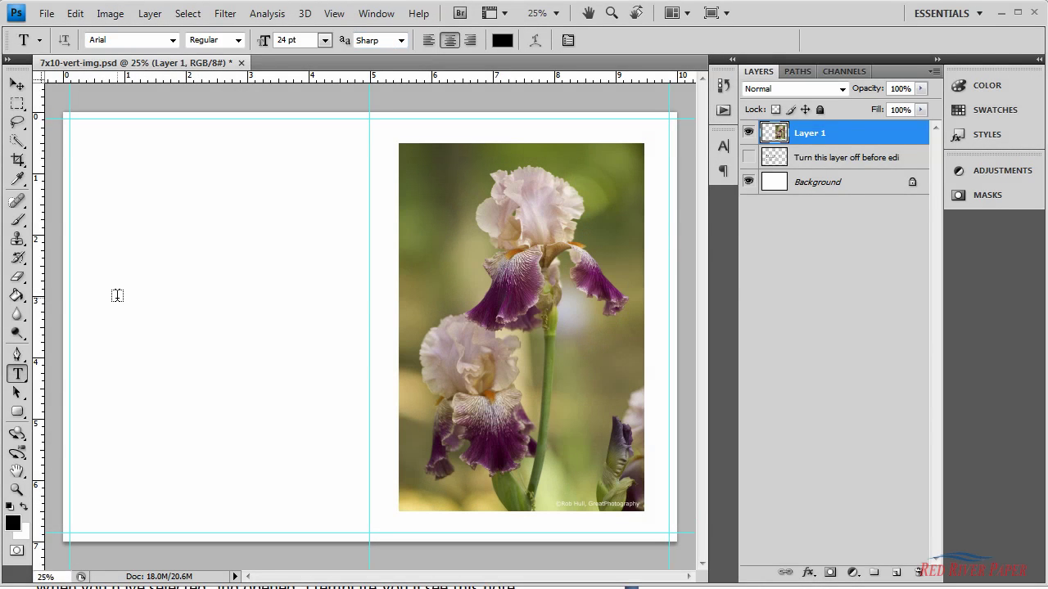
left_click(117, 295)
type("The Ba")
type("ck of th")
type("e Card")
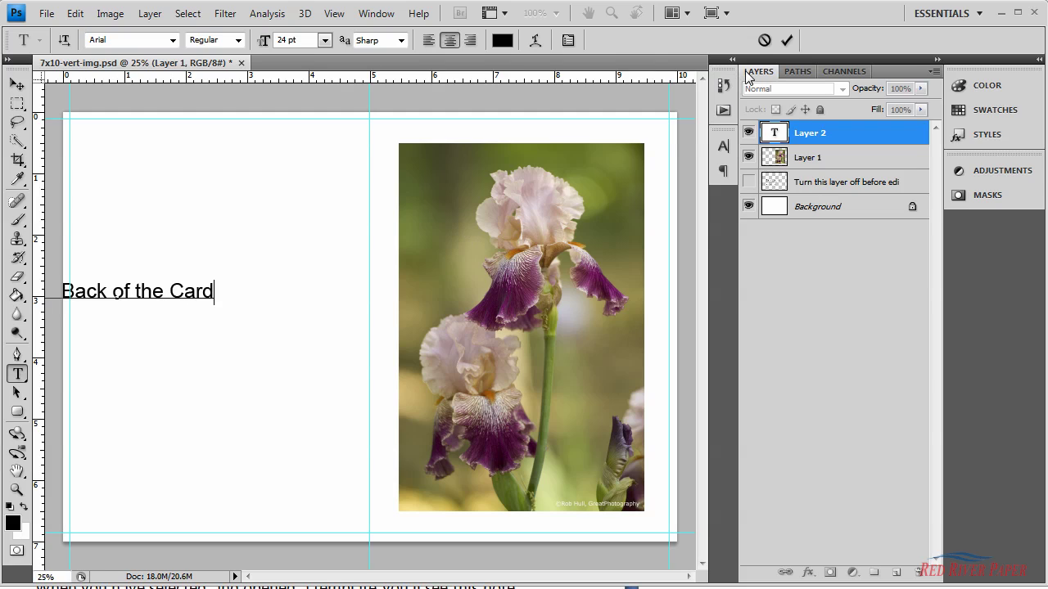
left_click(784, 41)
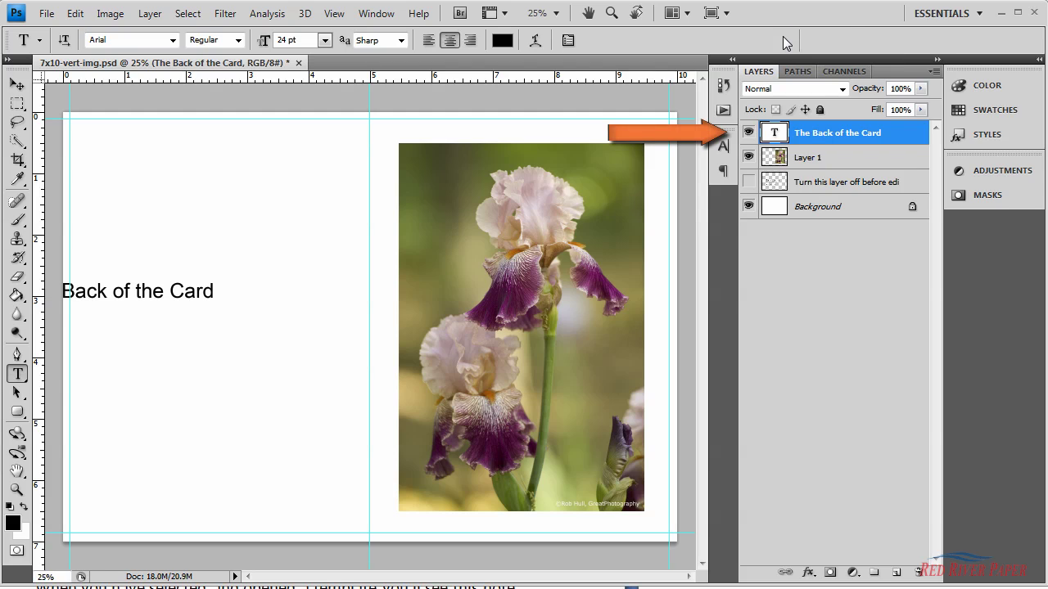
Step: Reposition the text fully inside the left half and nudge it slightly down
left_click(17, 85)
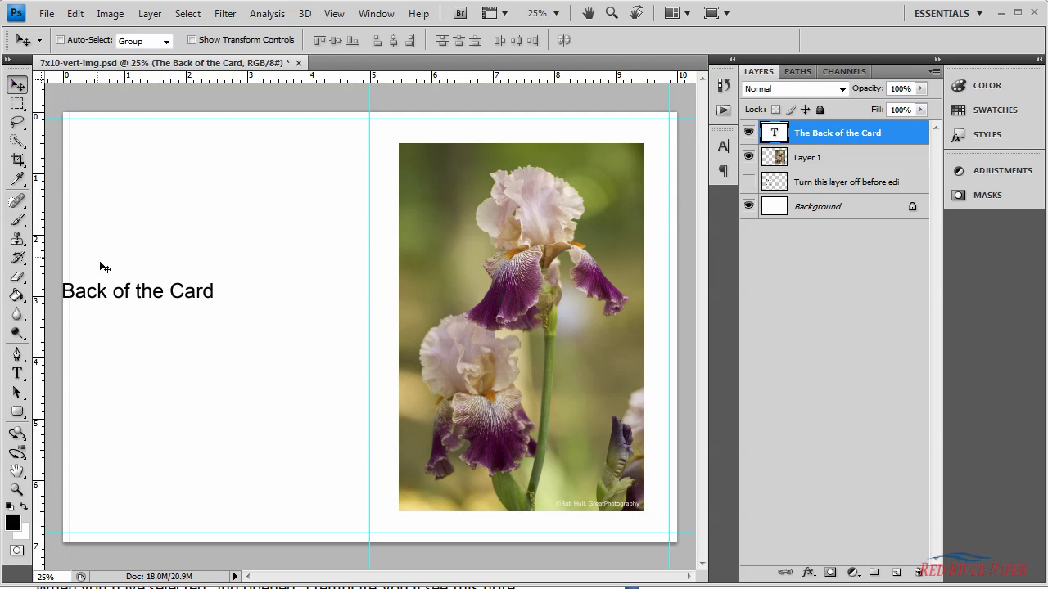
left_click_drag(116, 298, 212, 313)
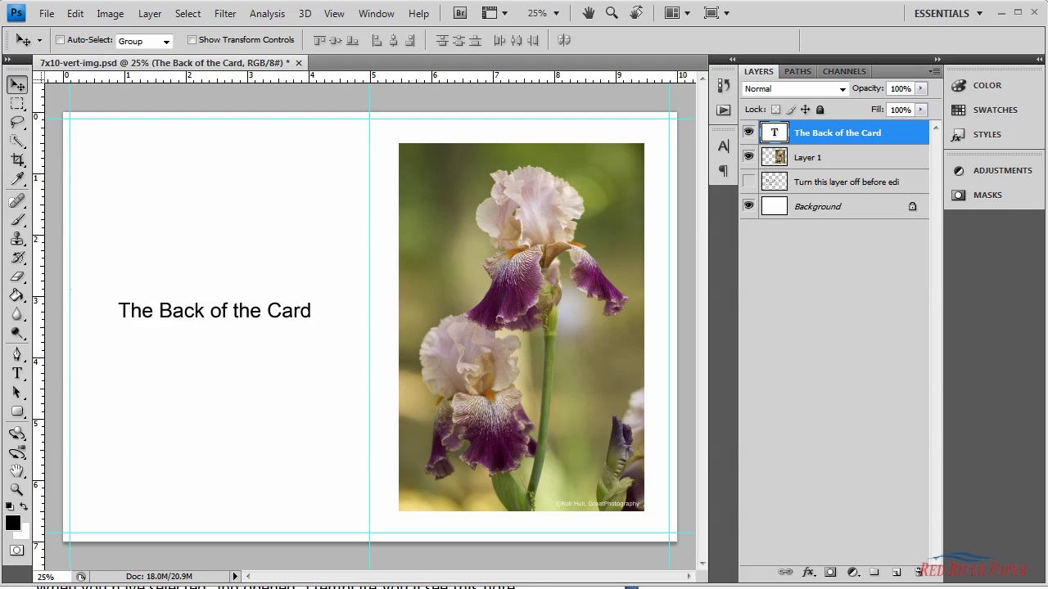
key("shift+Down")
key("shift+Down")
key("shift+Down")
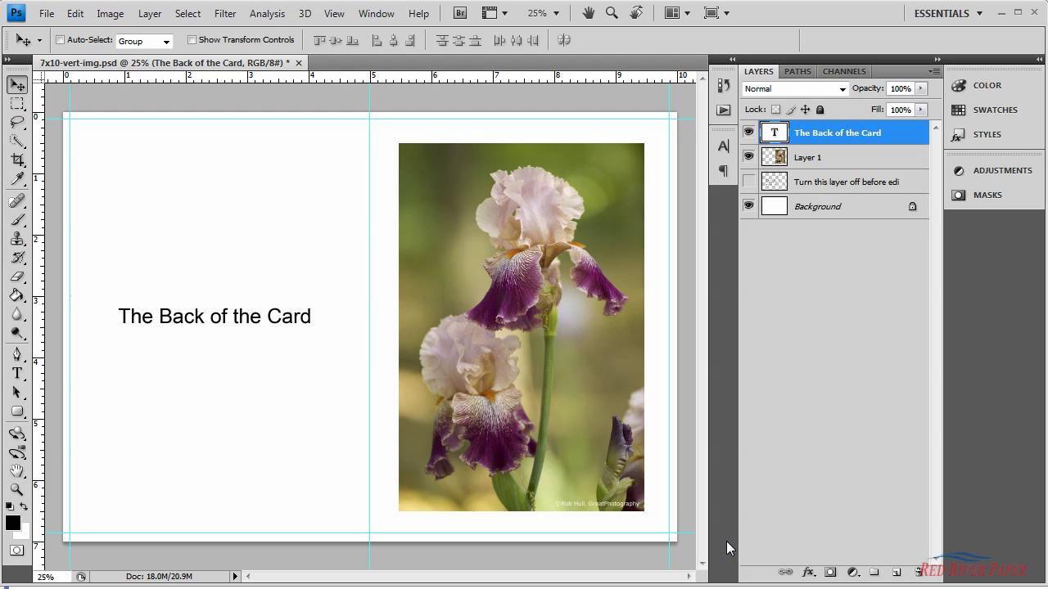
Step: In File > Print, choose the EPSON Stylus Photo R2880 and bring up its page setup
left_click(46, 14)
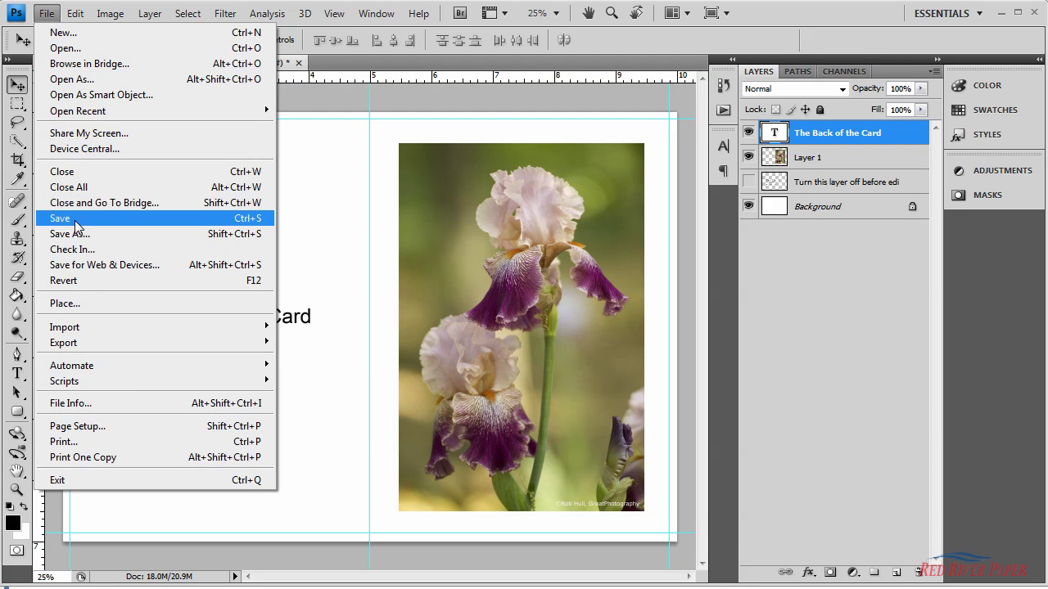
left_click(82, 441)
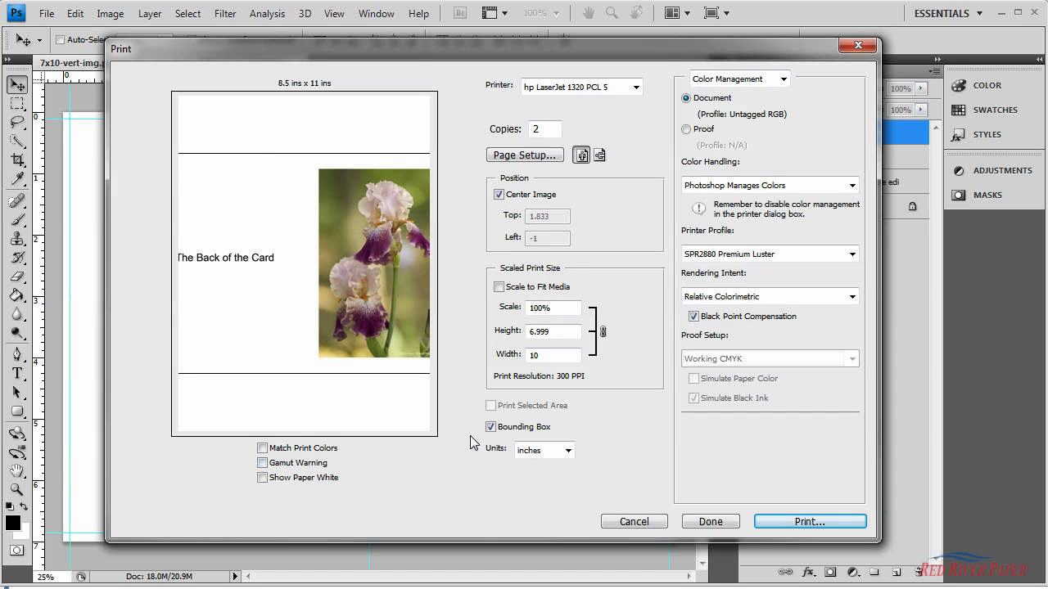
left_click(636, 87)
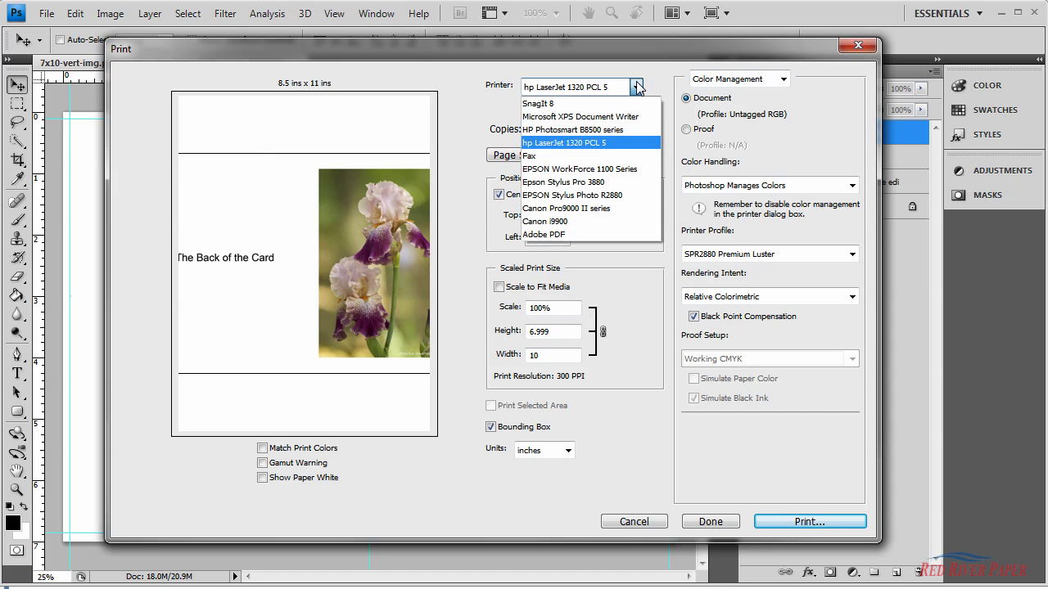
left_click(645, 196)
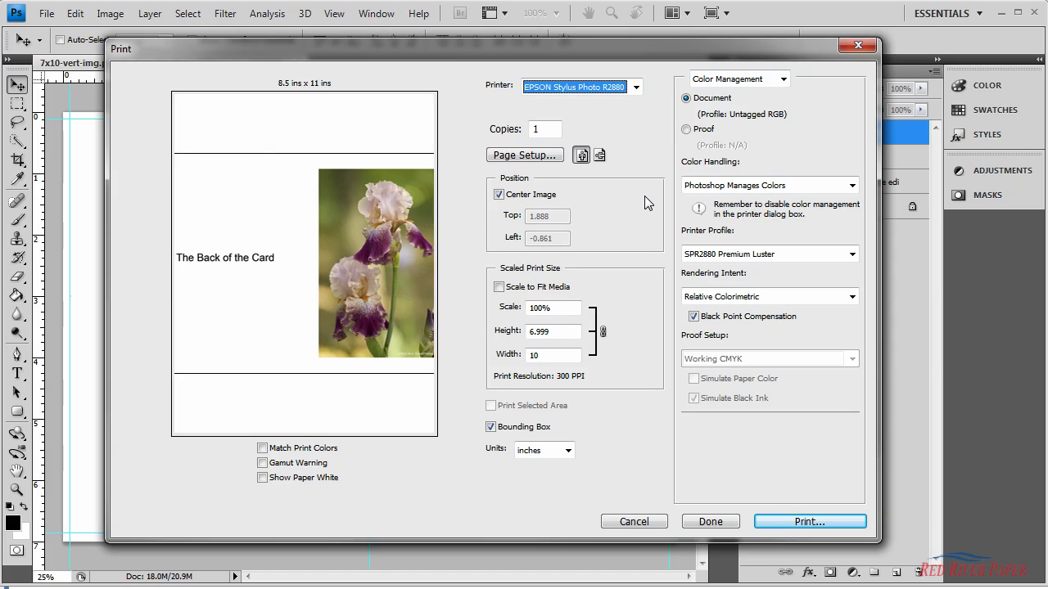
left_click(527, 158)
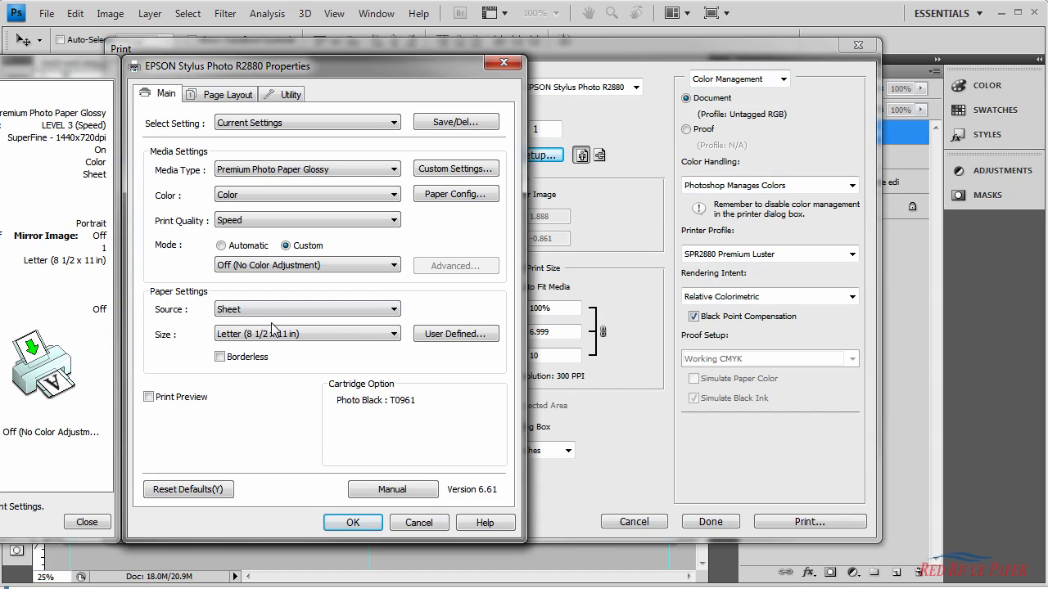
Step: Save a User Defined paper size named 7x10, width 7.00 and height 10.00 inches
left_click(463, 336)
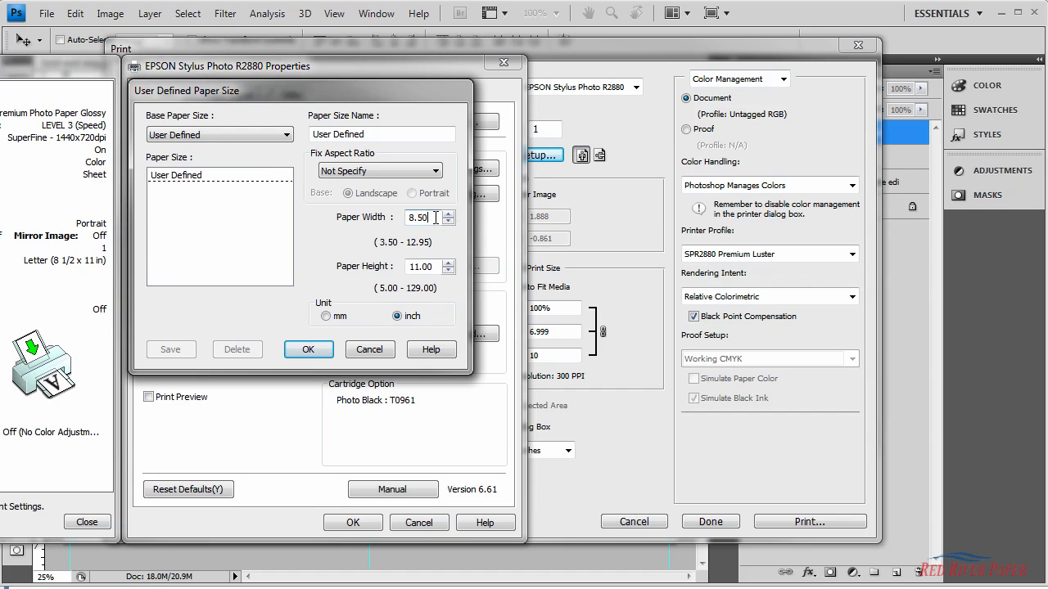
double_click(422, 218)
type("7")
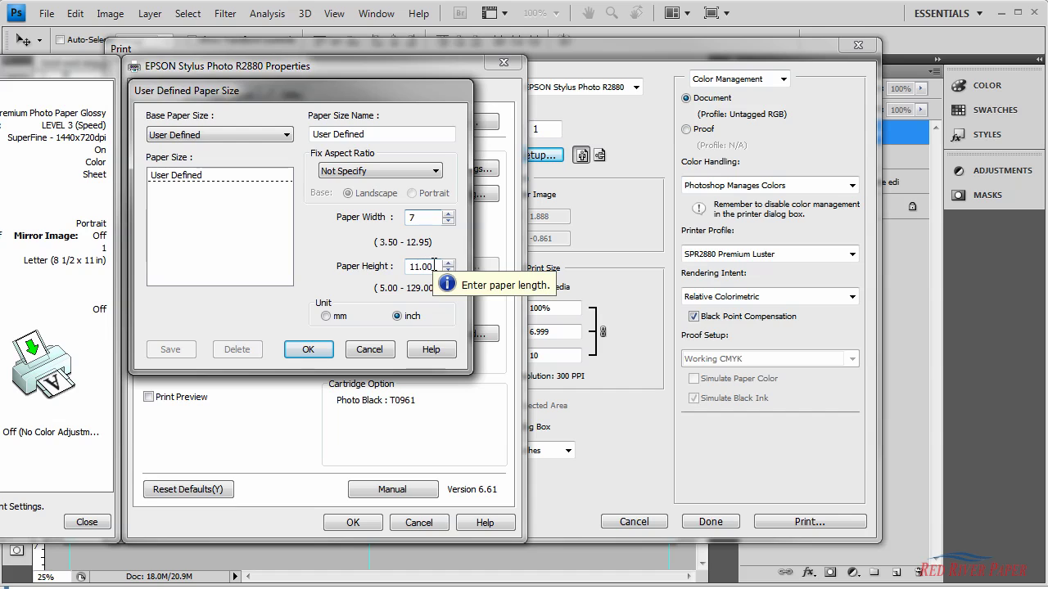
key("Tab")
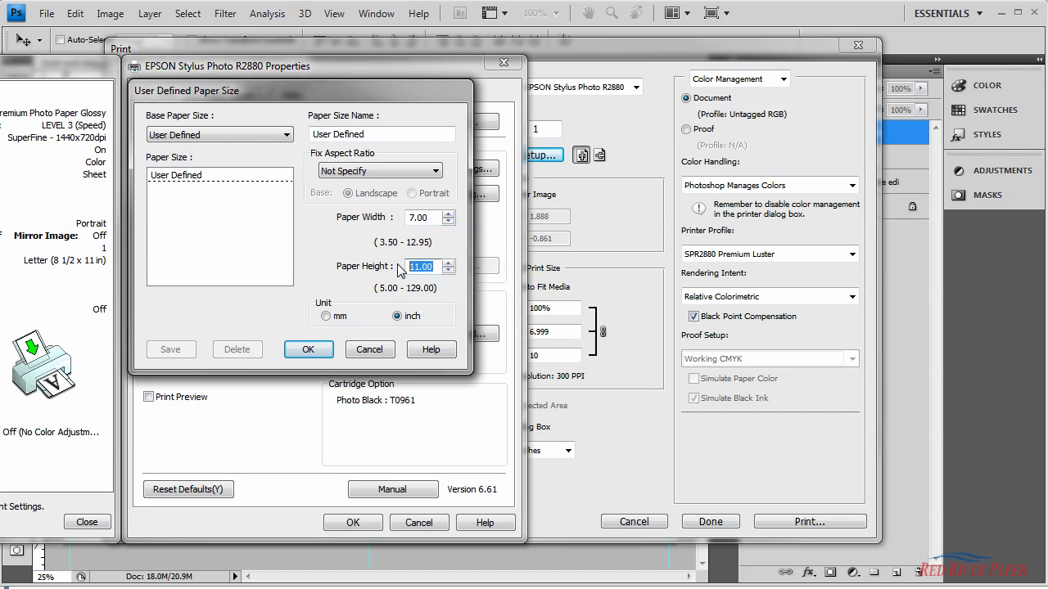
type("10")
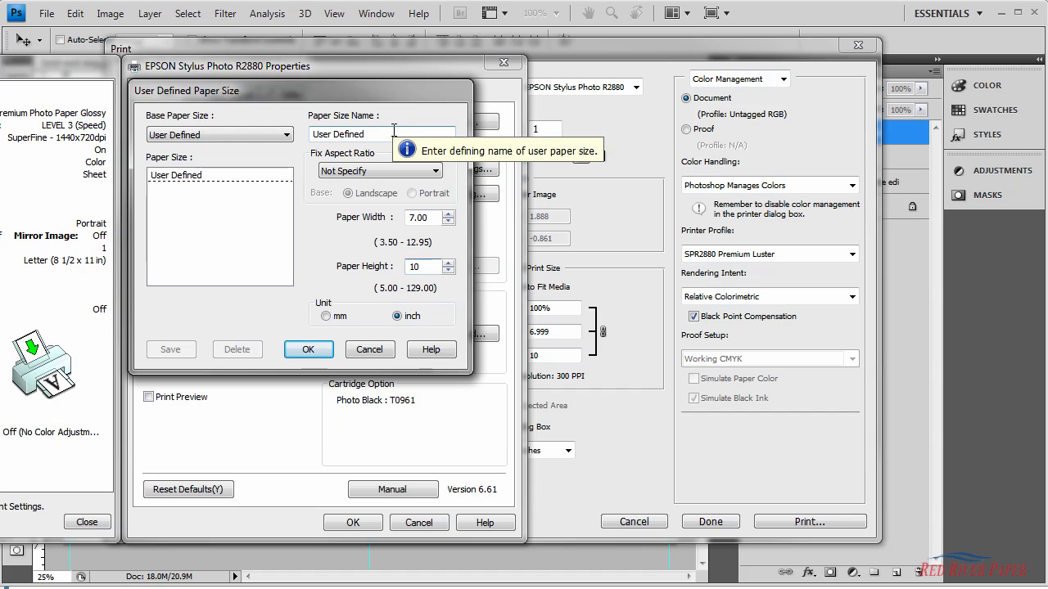
left_click(394, 131)
type("7x10")
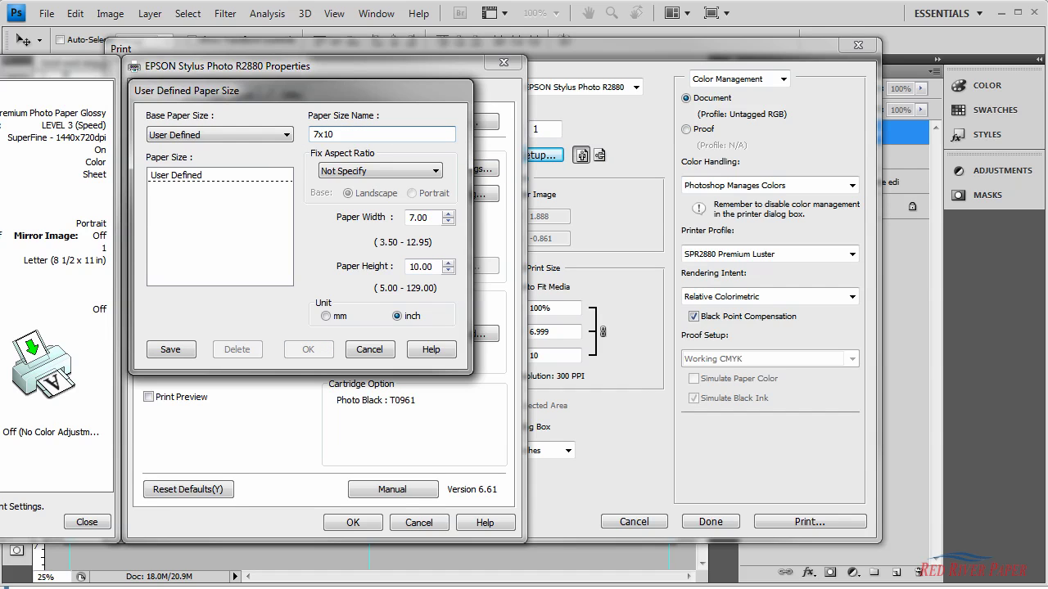
left_click(172, 354)
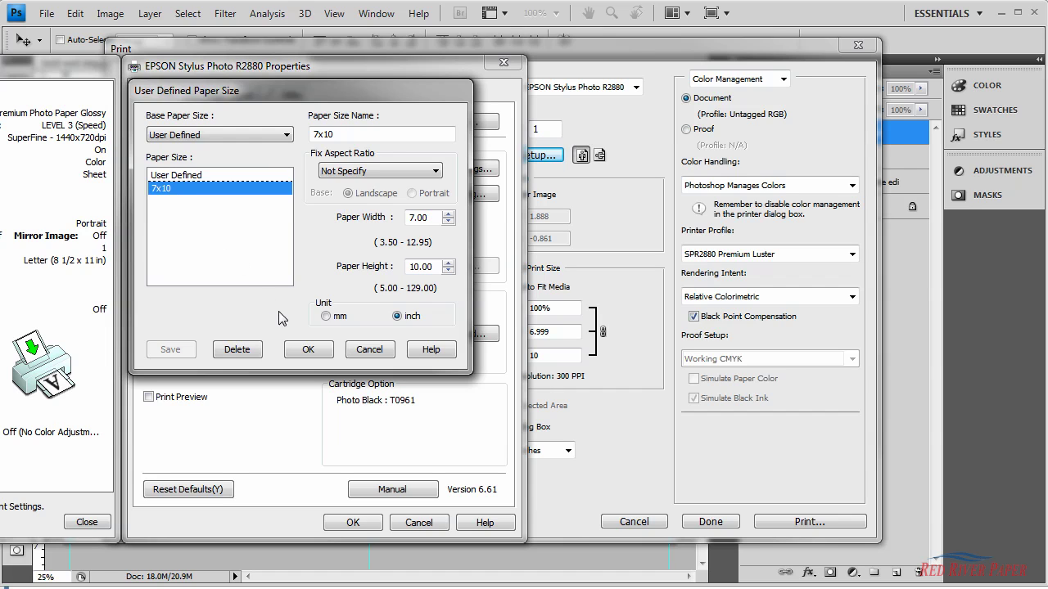
Step: Accept the 7x10 paper and set Landscape orientation, giving a 10 x 7 inch preview
left_click(304, 350)
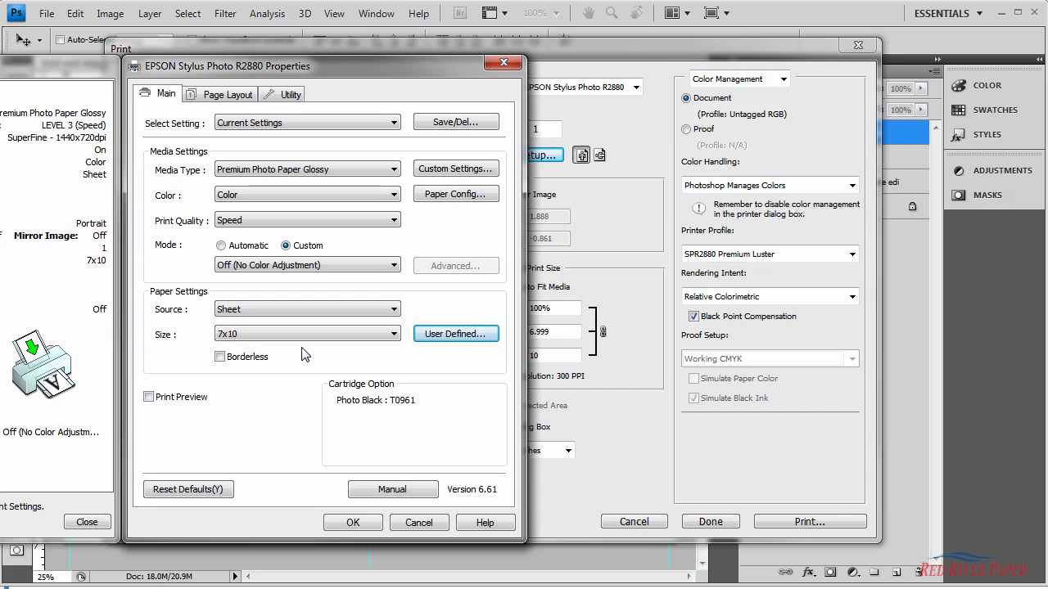
left_click(230, 95)
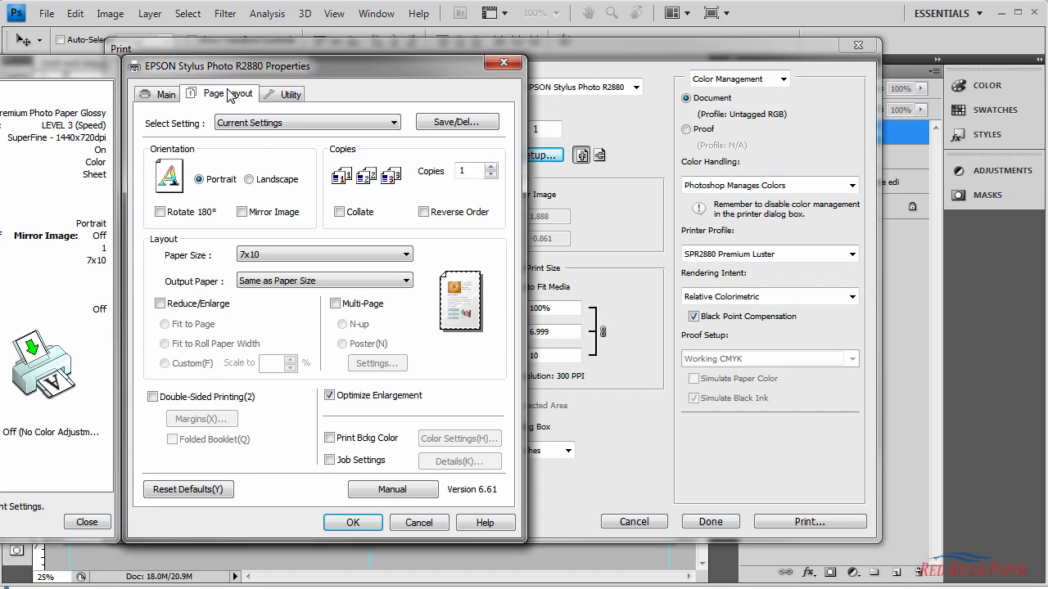
left_click(249, 179)
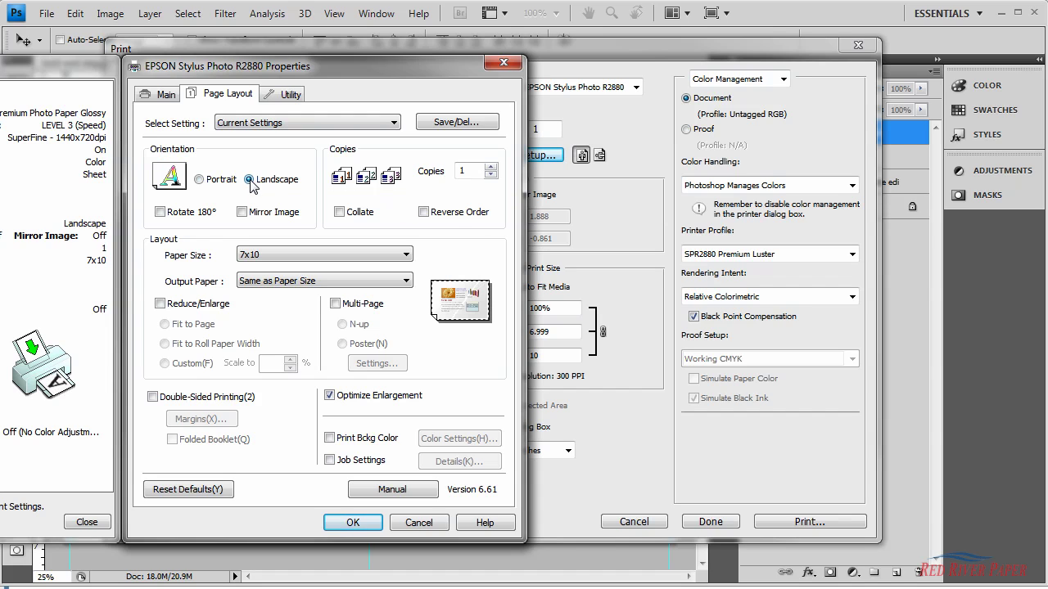
left_click(352, 522)
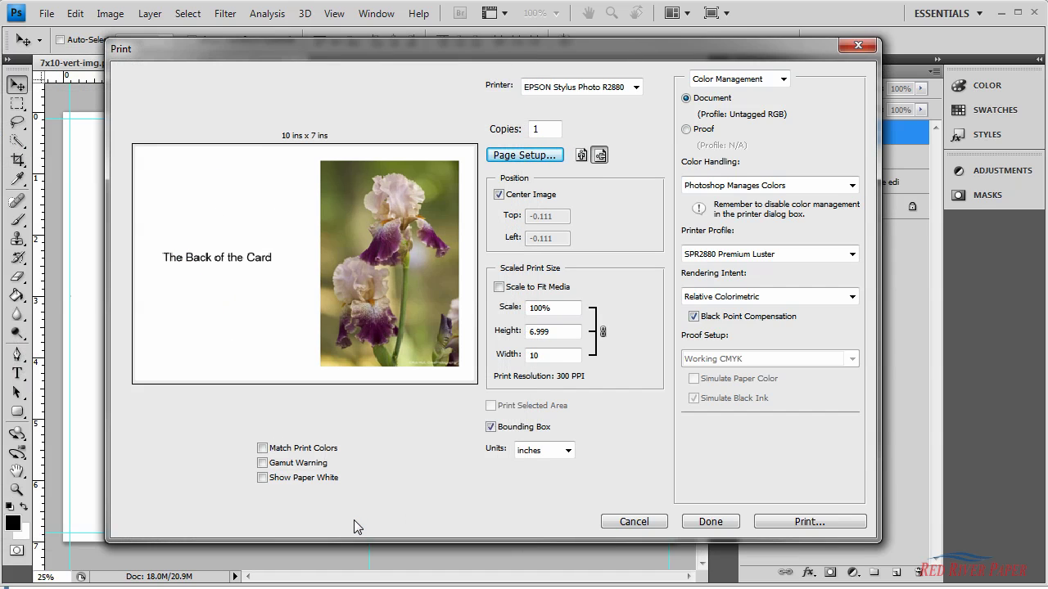